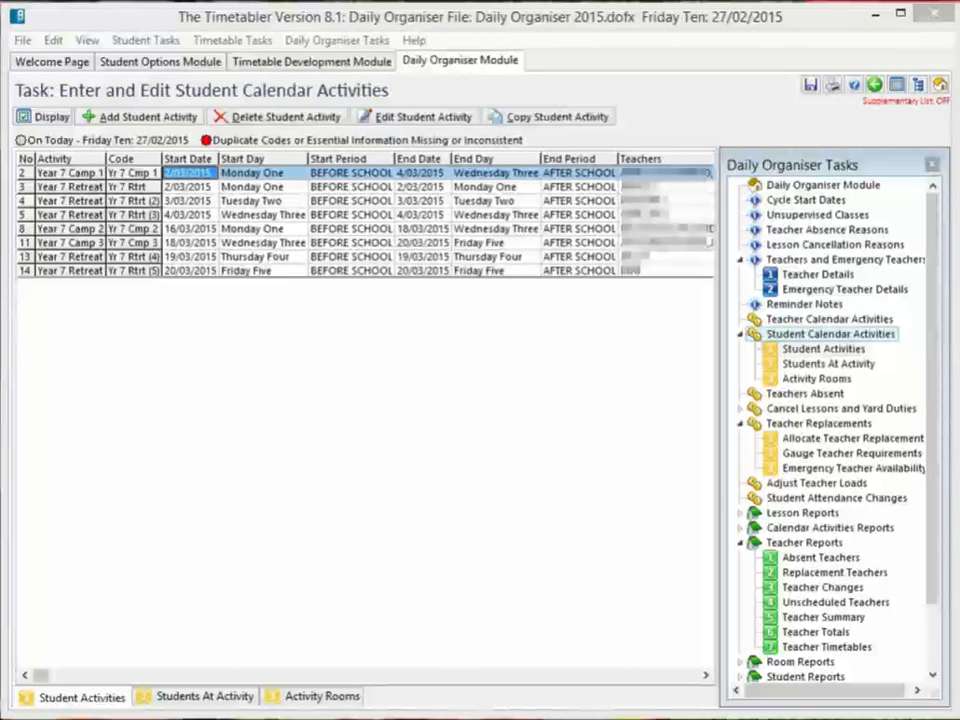
Start a new student calendar activity and enter "video demo" as both its activity name and activity code.
click(824, 349)
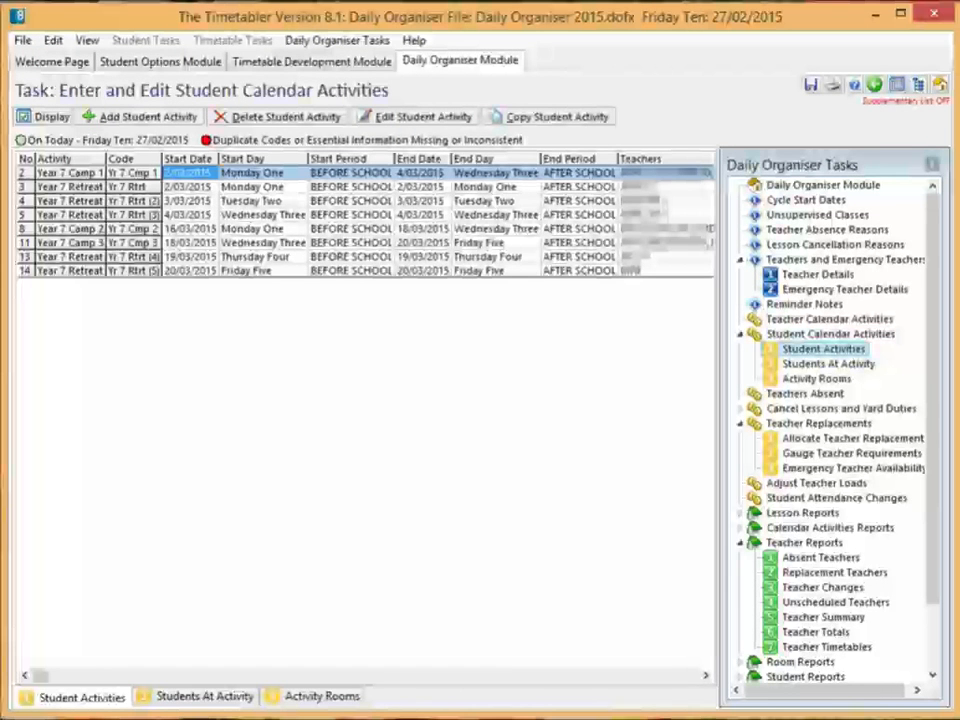
click(140, 116)
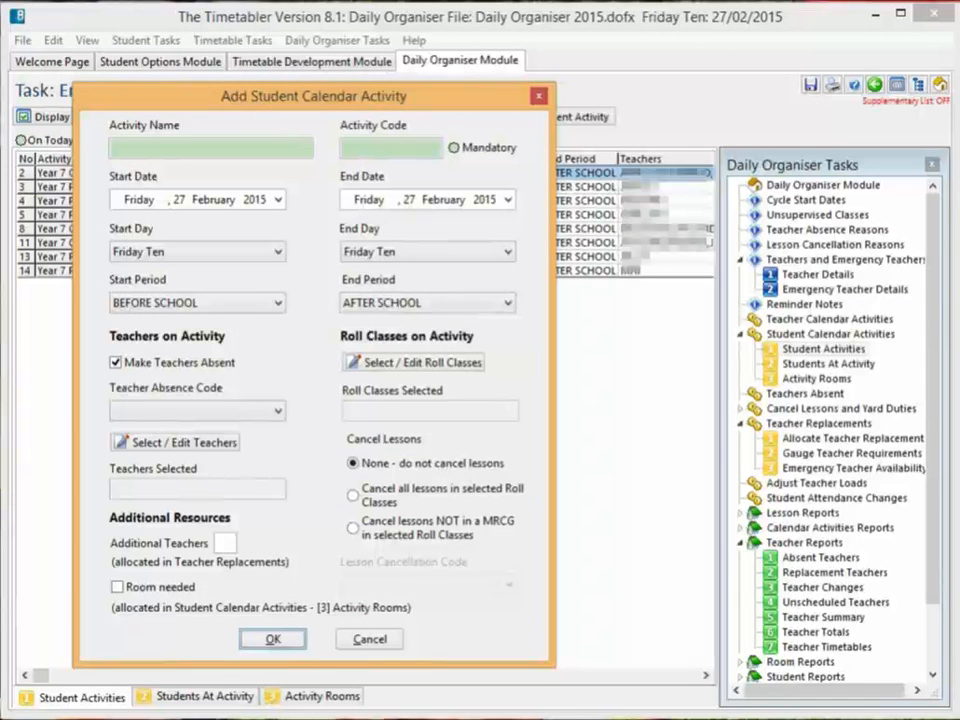
click(284, 148)
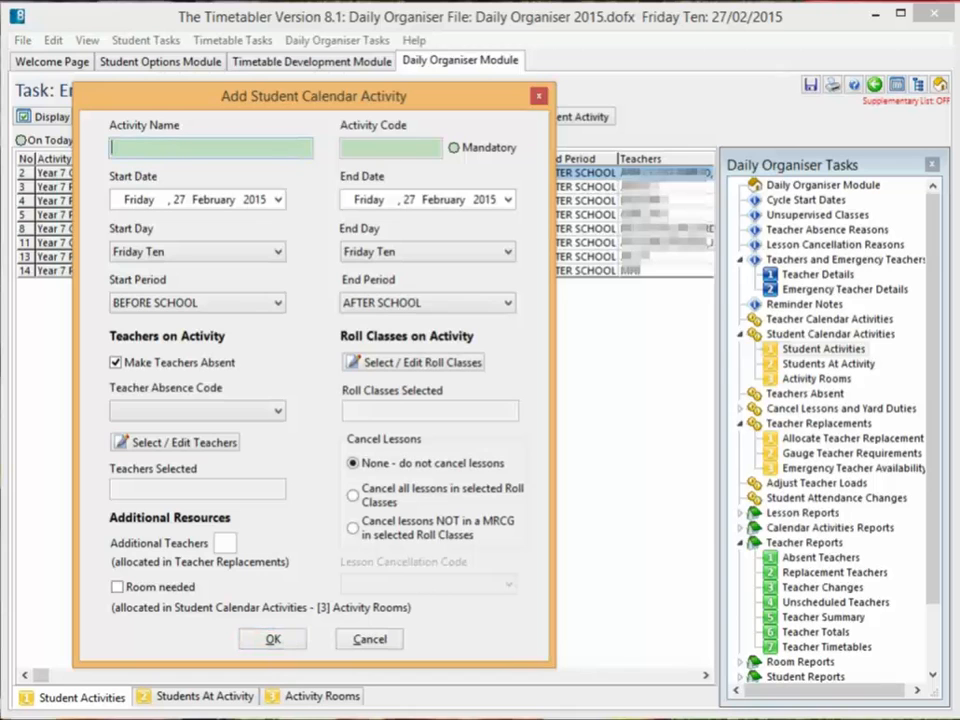
text(video demo)
key(Tab)
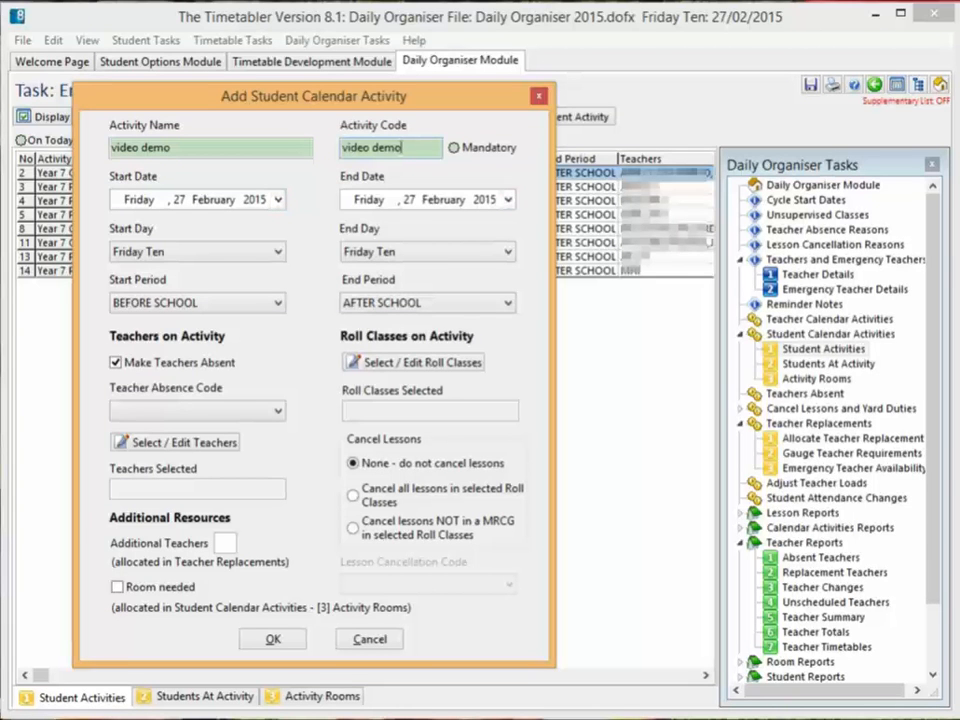
Set the activity's end date to Tuesday, 3 March 2015 and its end day to Tuesday Two, acknowledging the date reminder.
click(277, 252)
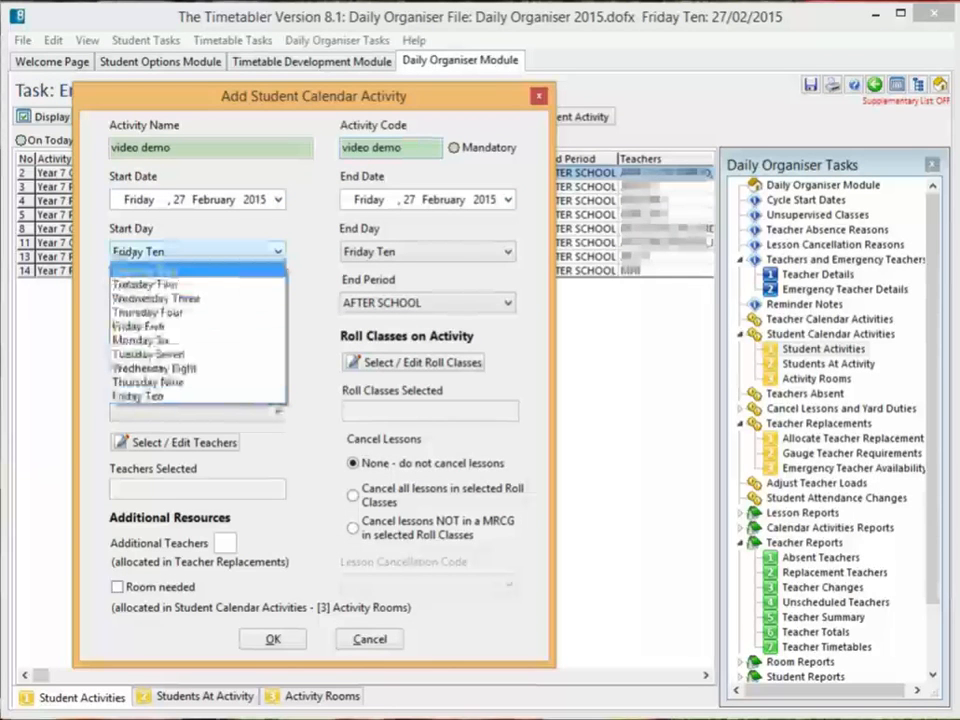
click(277, 252)
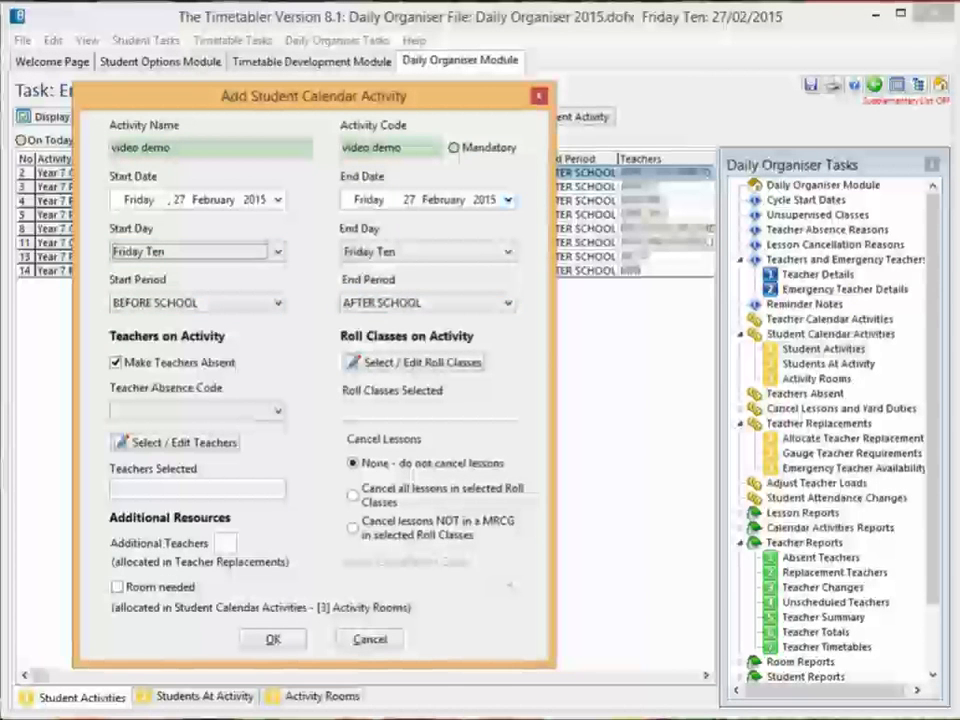
click(508, 199)
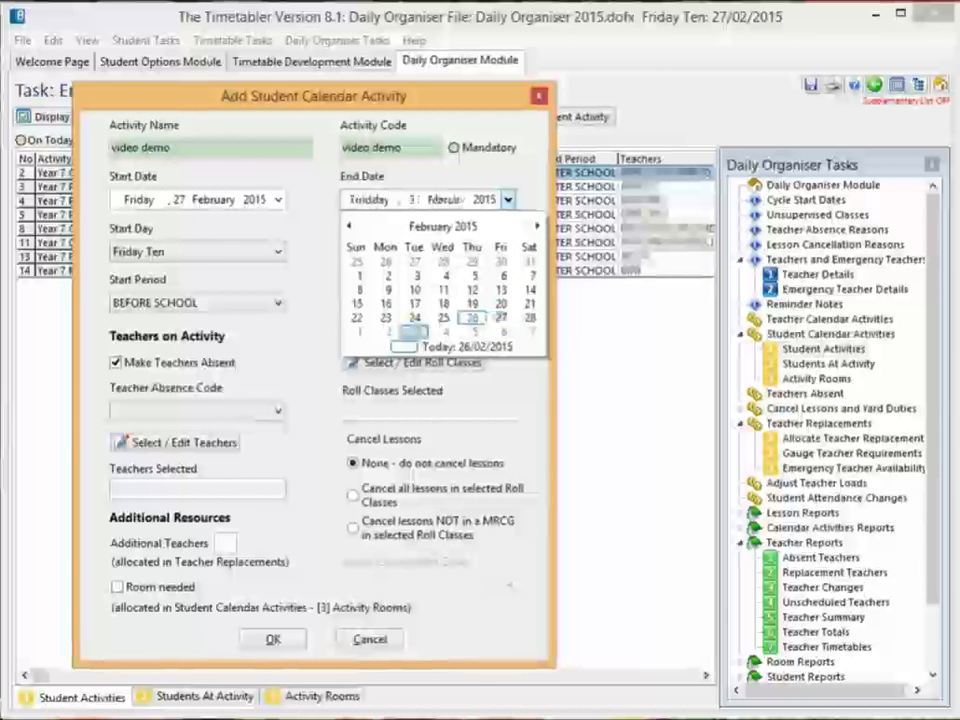
click(414, 332)
click(430, 252)
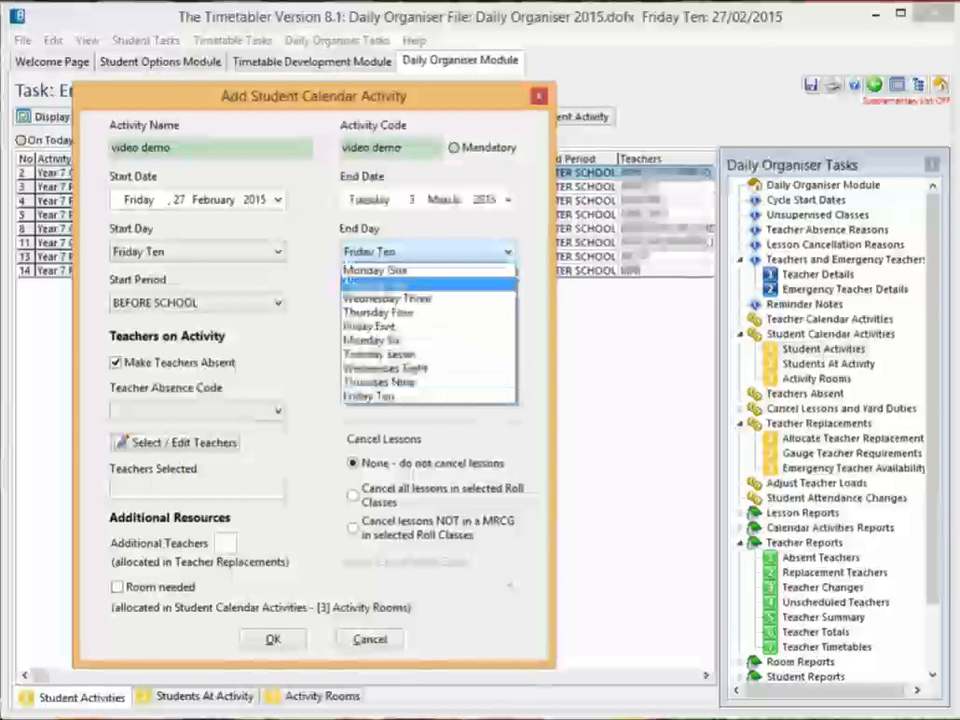
click(392, 285)
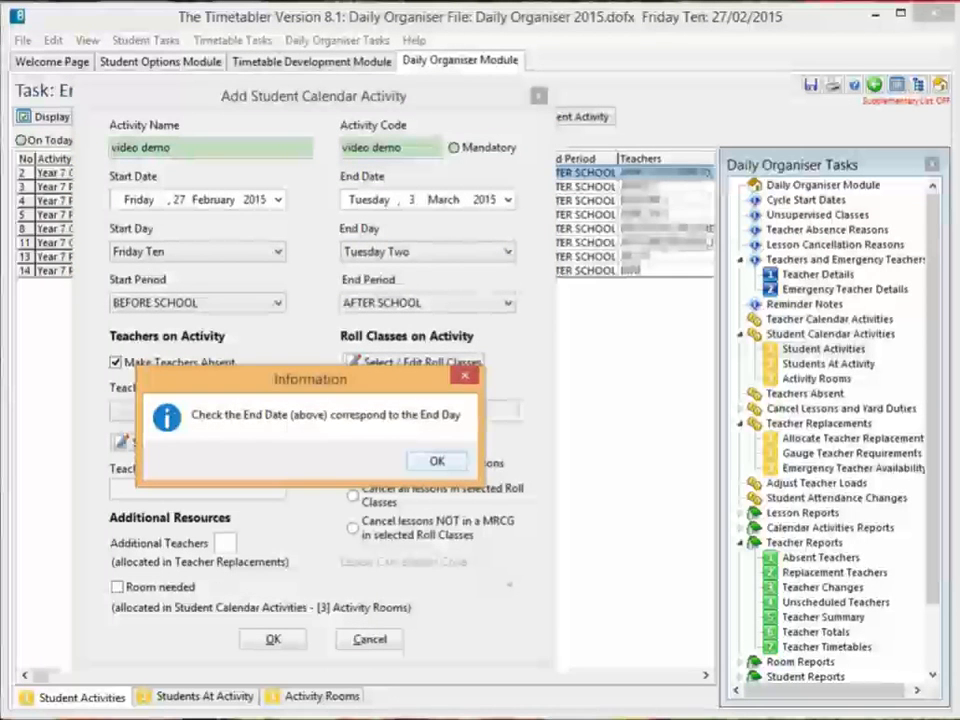
key(Return)
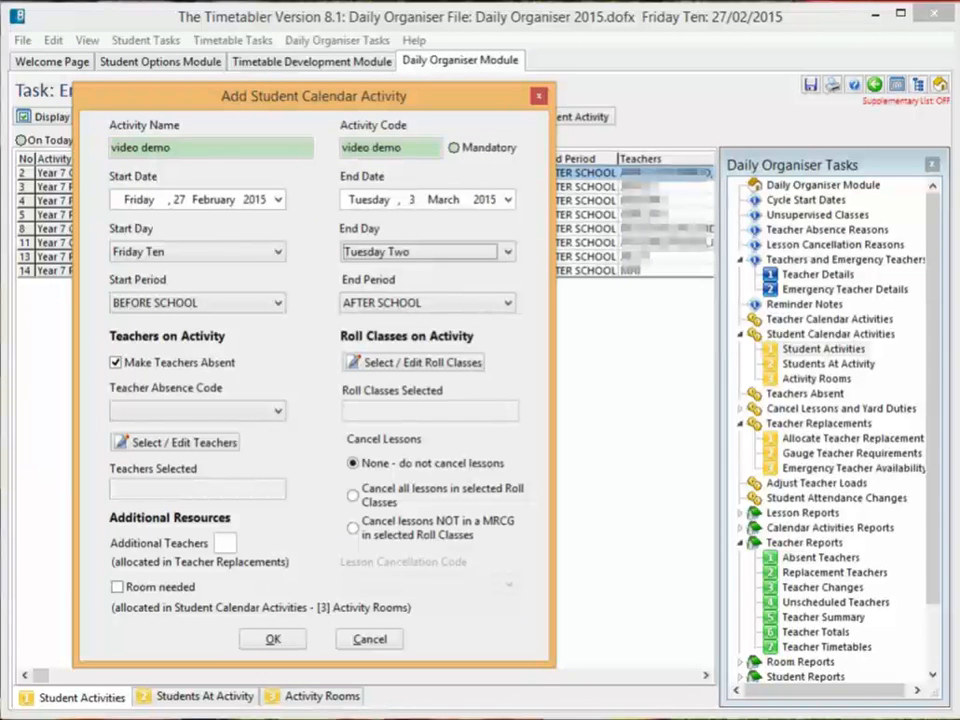
Have the activity run from the BEFORE SCHOOL start period to the AFTER SCHOOL end period.
click(277, 303)
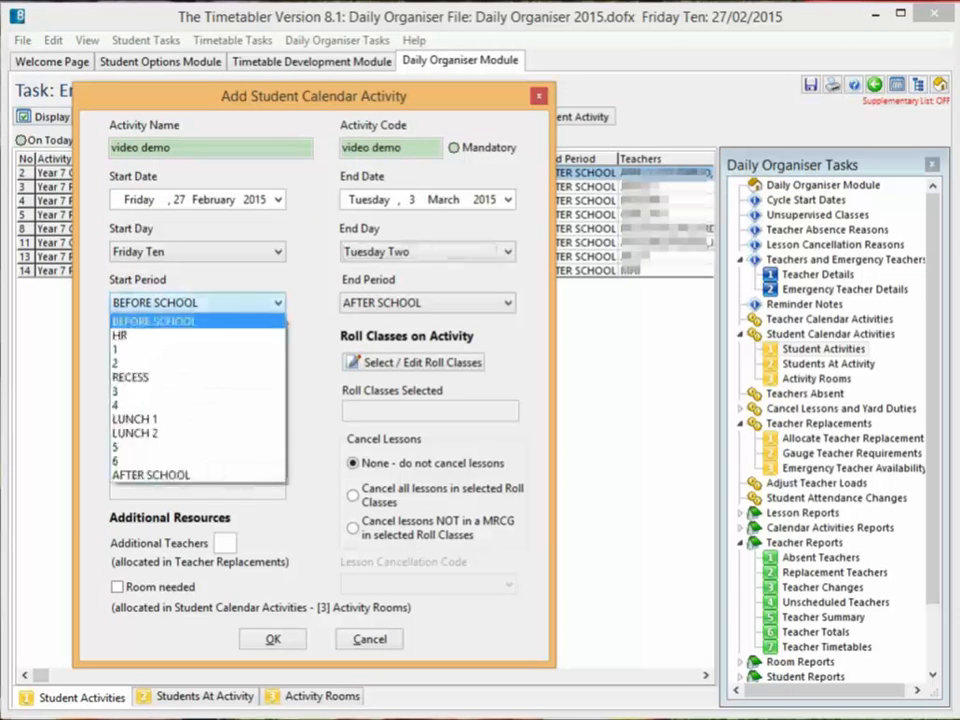
click(220, 321)
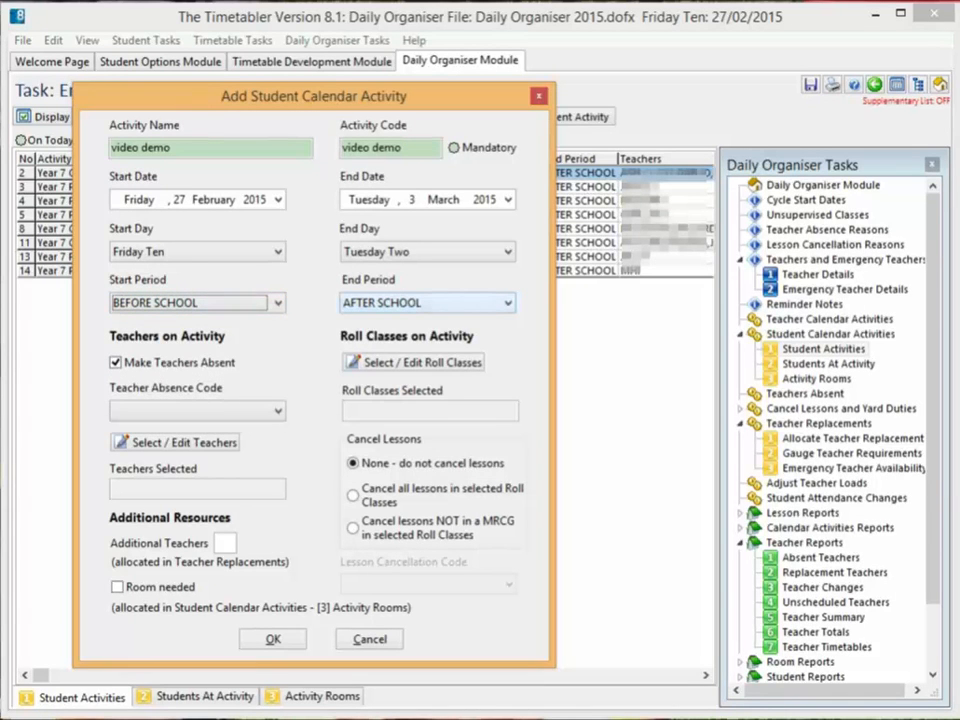
click(508, 303)
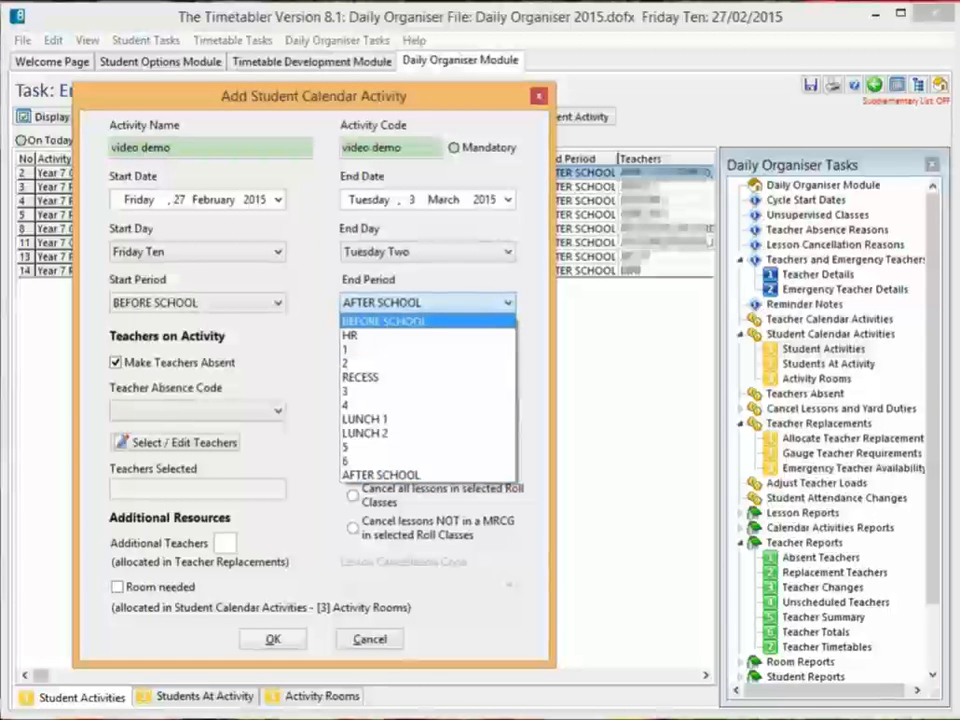
click(508, 303)
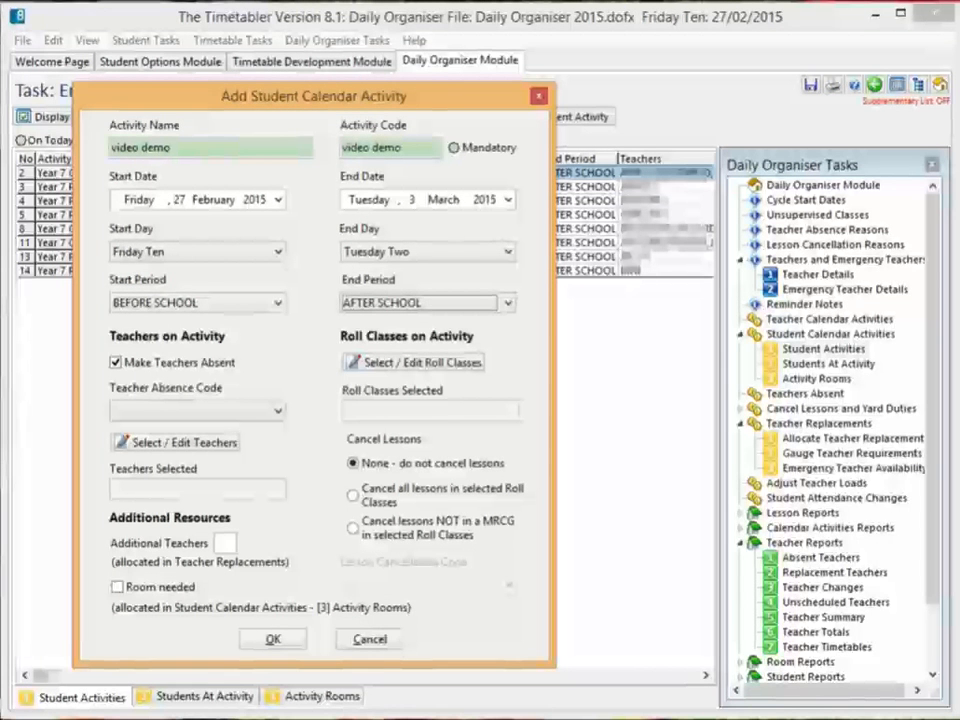
Assign all available teachers to the video demo activity.
click(277, 411)
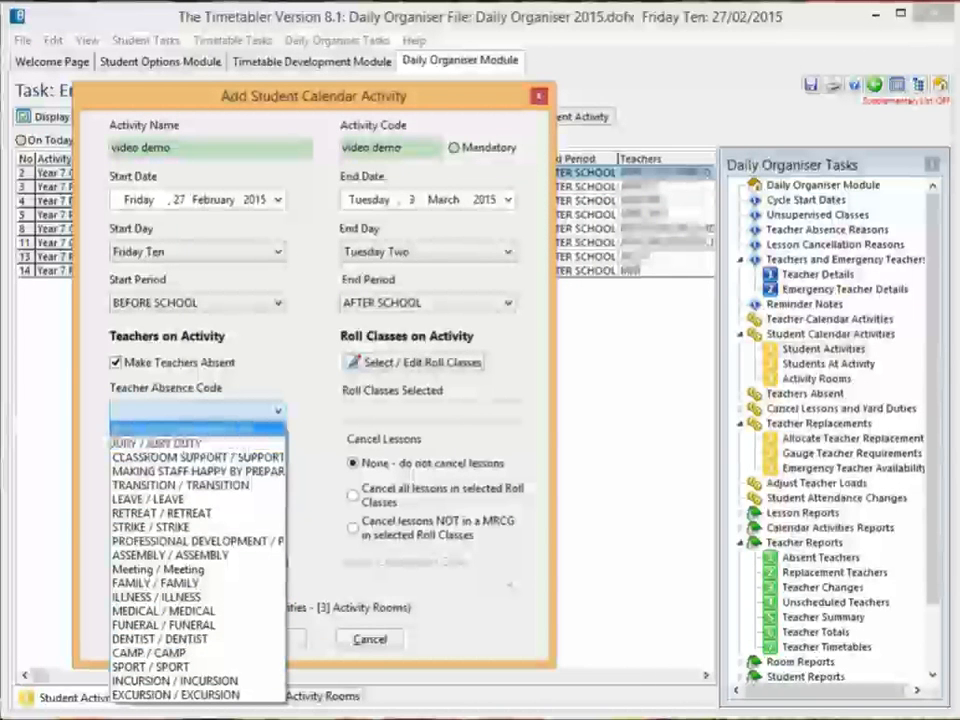
click(277, 411)
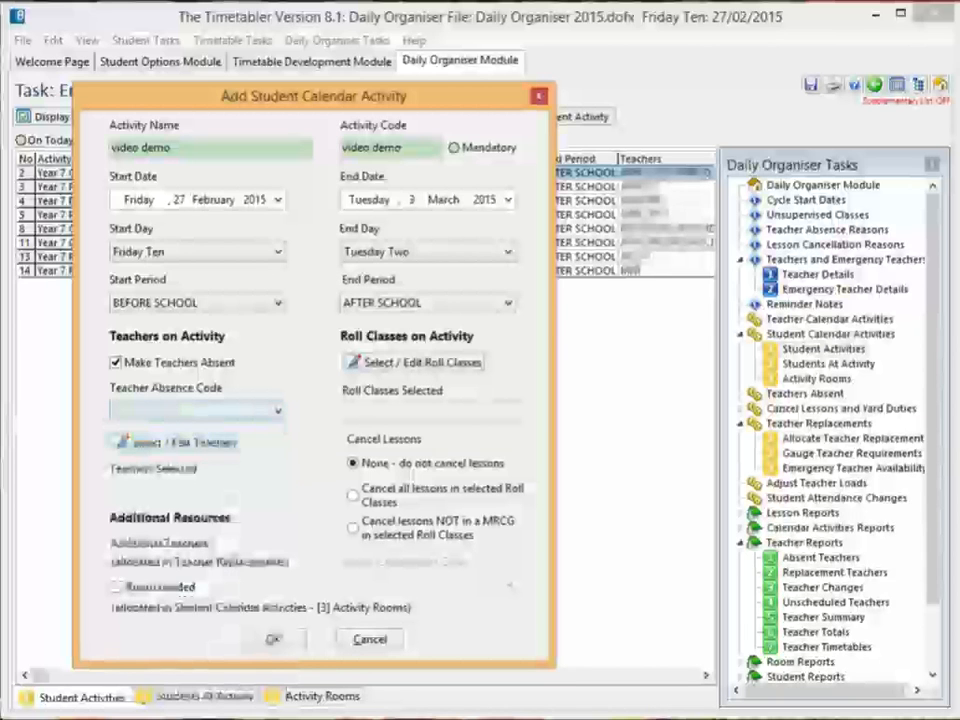
click(182, 441)
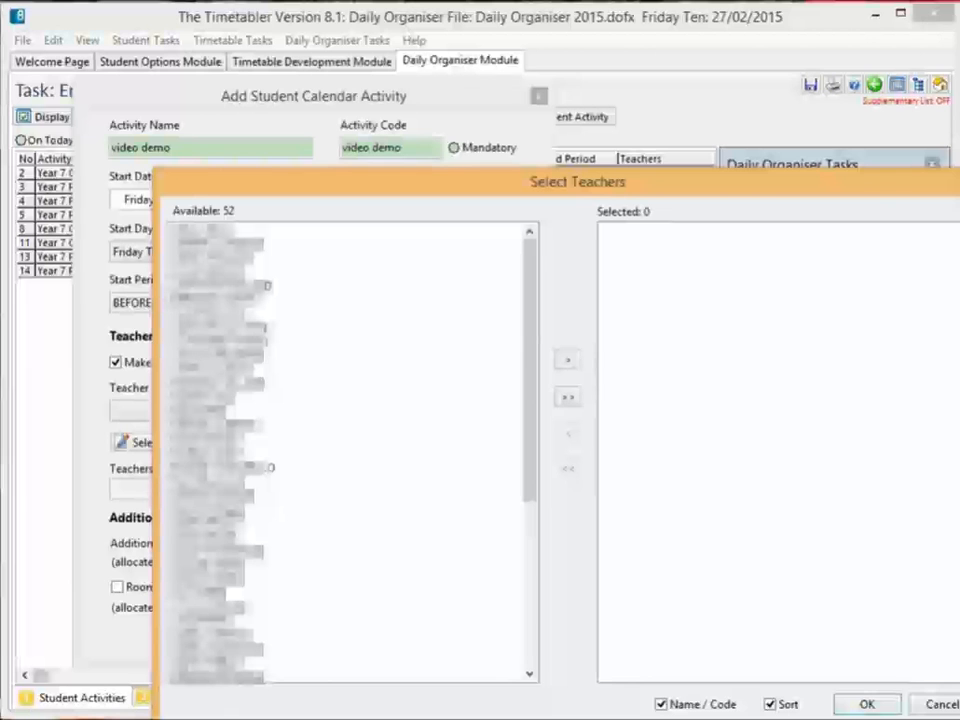
double_click(225, 328)
double_click(225, 384)
double_click(225, 425)
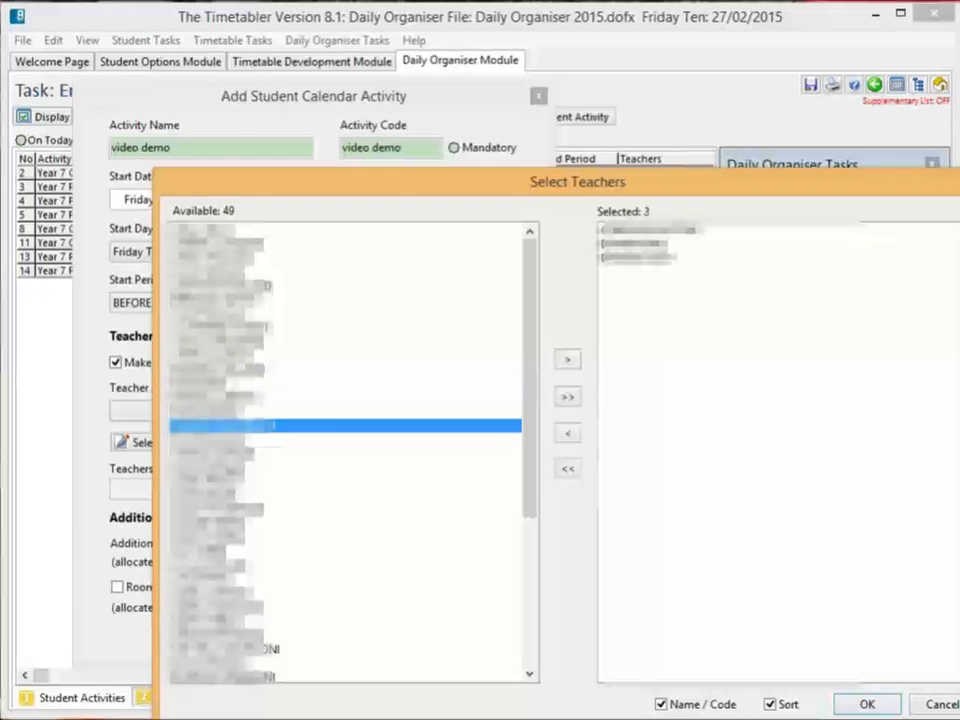
click(567, 397)
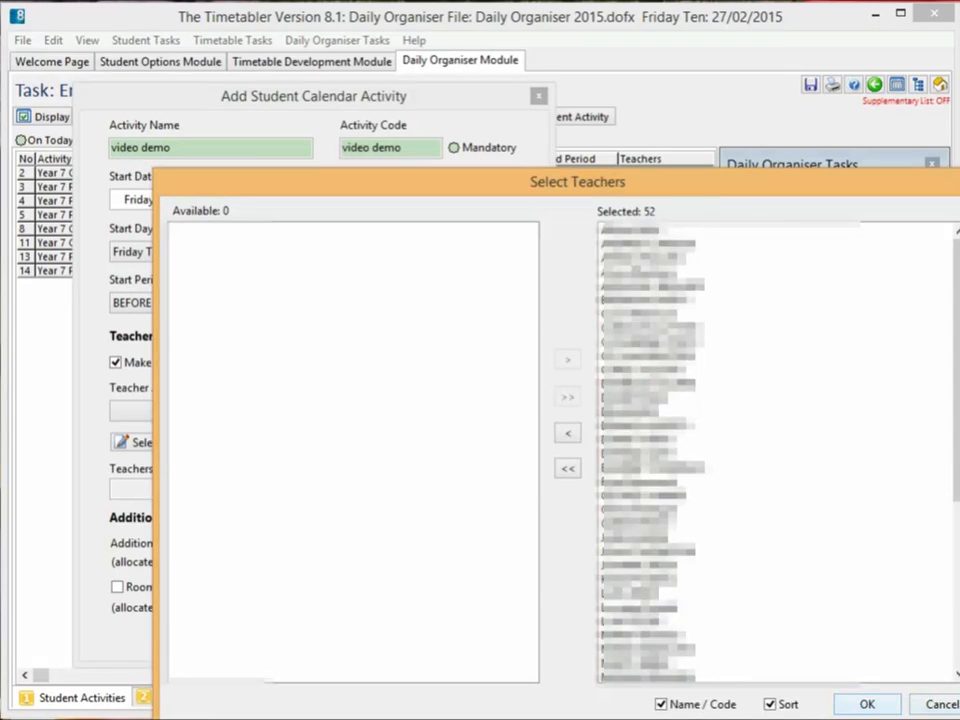
click(867, 704)
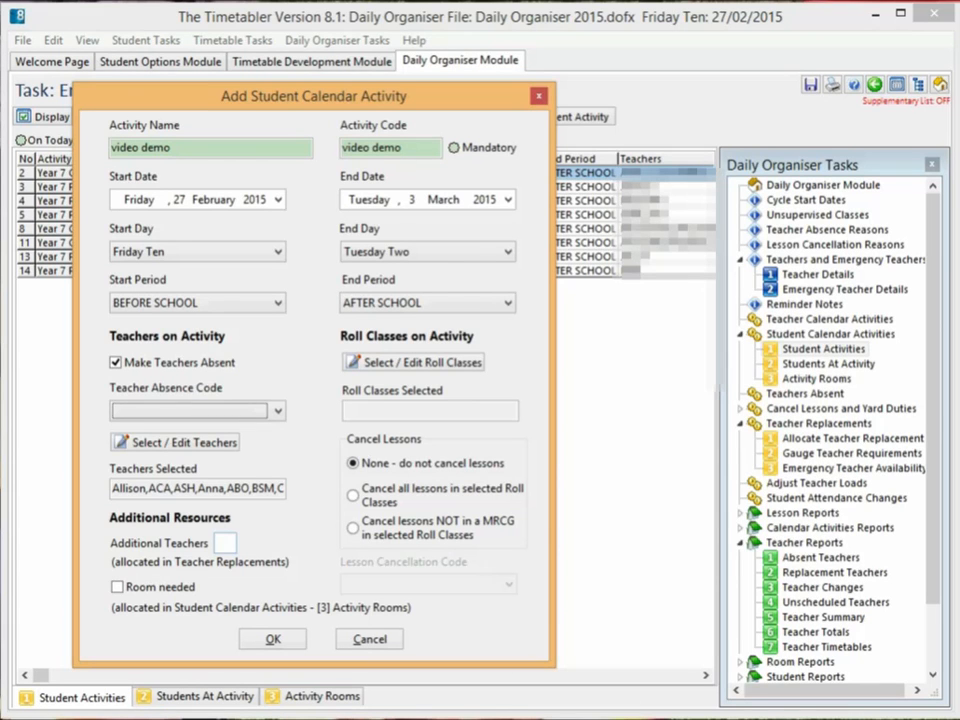
Mark the activity as needing a room, leaving the number of additional teachers blank.
click(225, 543)
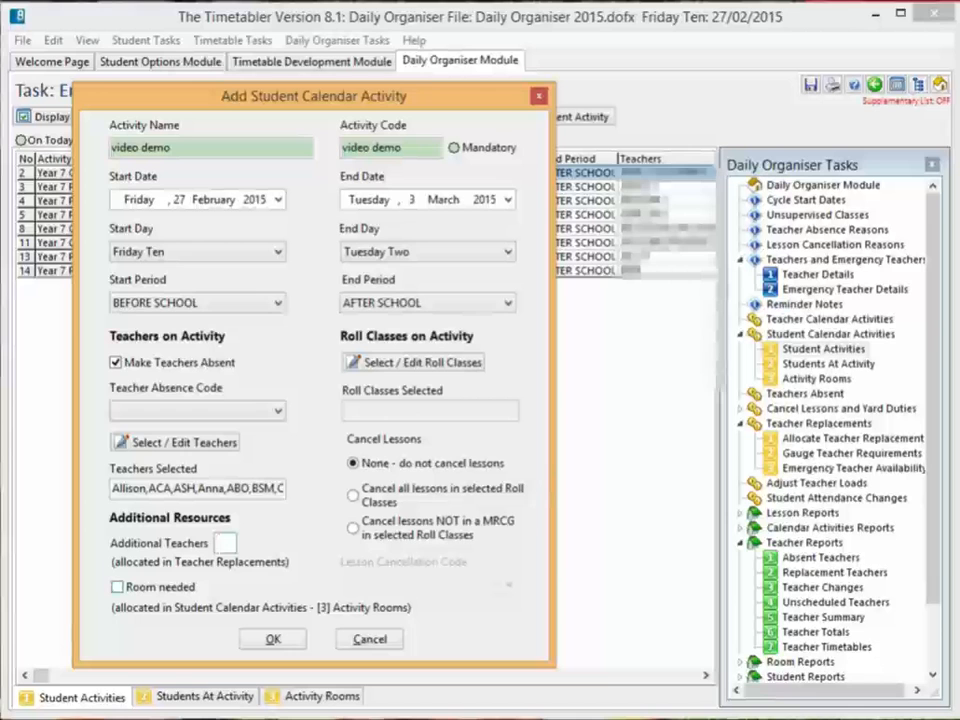
key(Tab)
key(space)
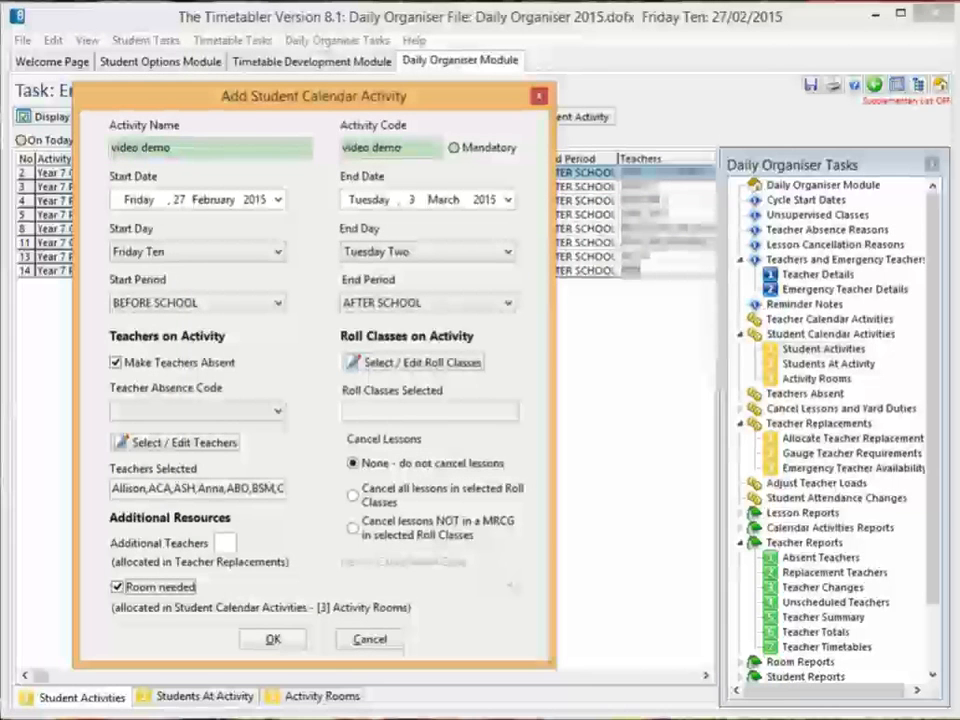
Add roll classes 07F and 07G to the activity.
click(413, 362)
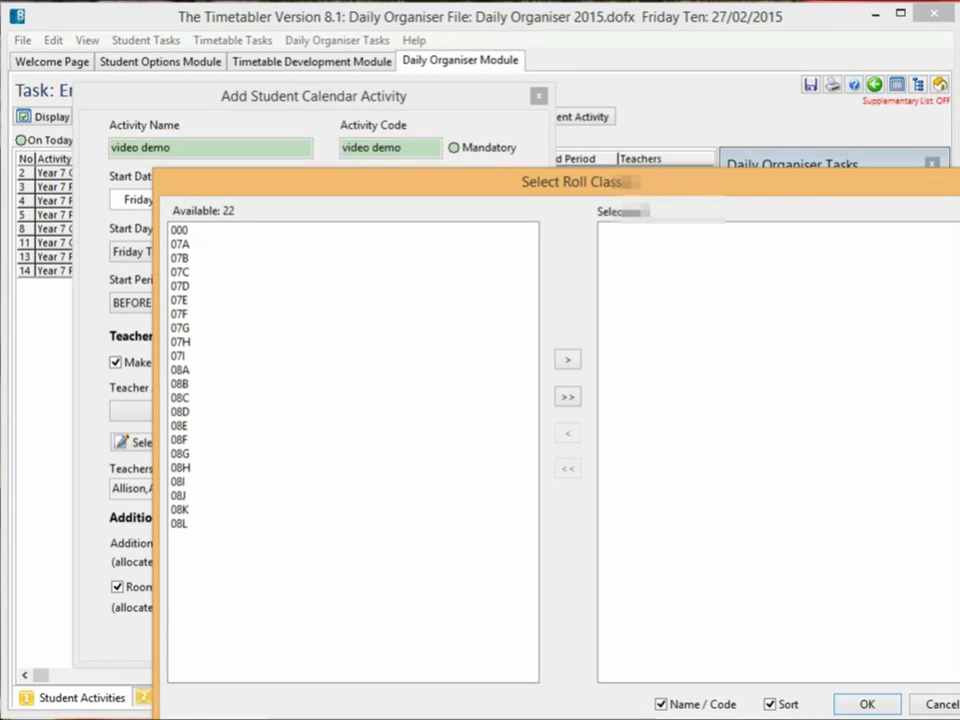
double_click(180, 314)
double_click(180, 314)
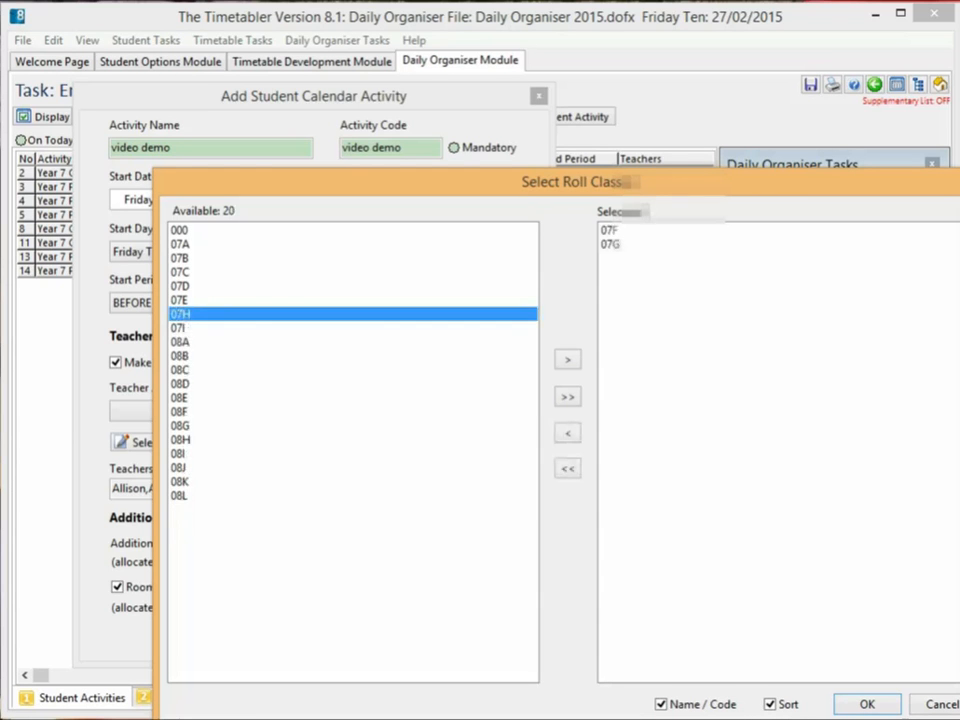
click(867, 704)
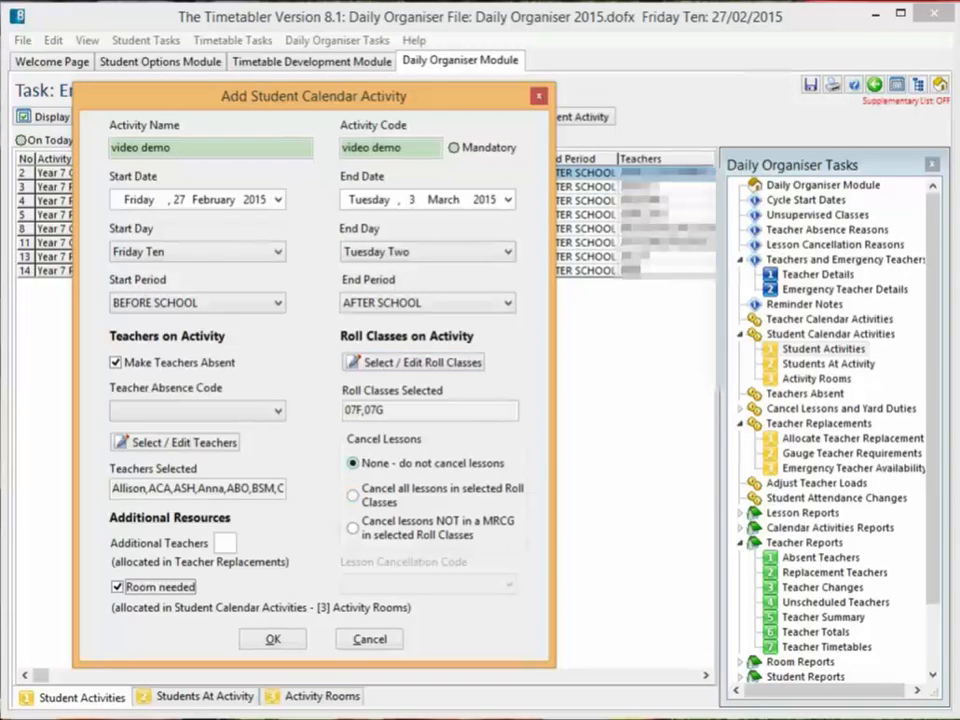
Cancel all lessons in the selected roll classes, using CAMP as both the lesson cancellation code and the teacher absence code.
click(353, 463)
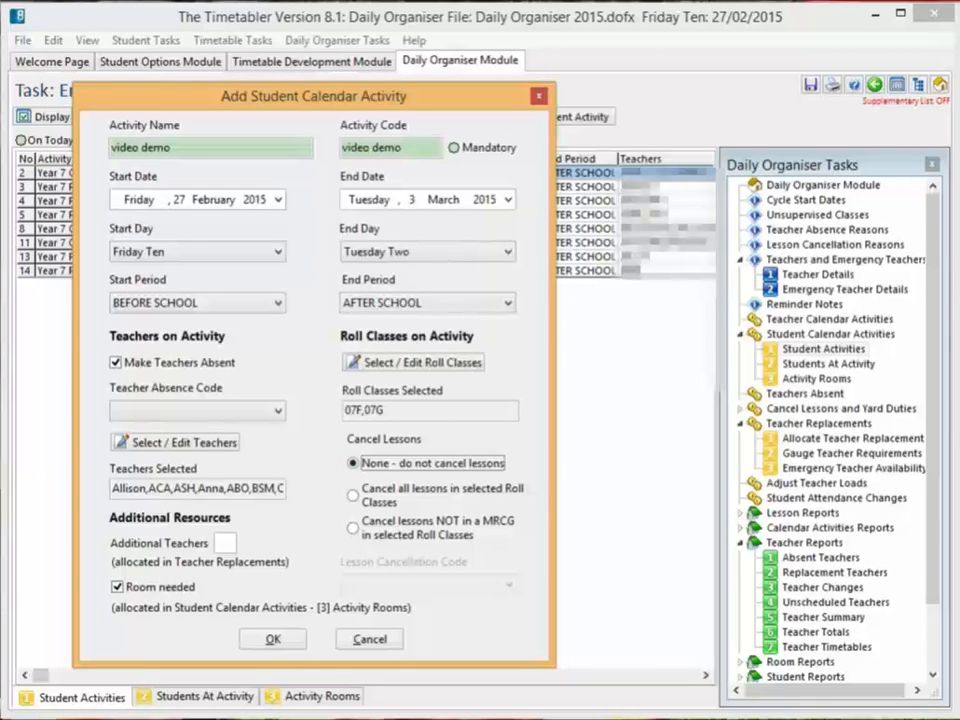
click(353, 496)
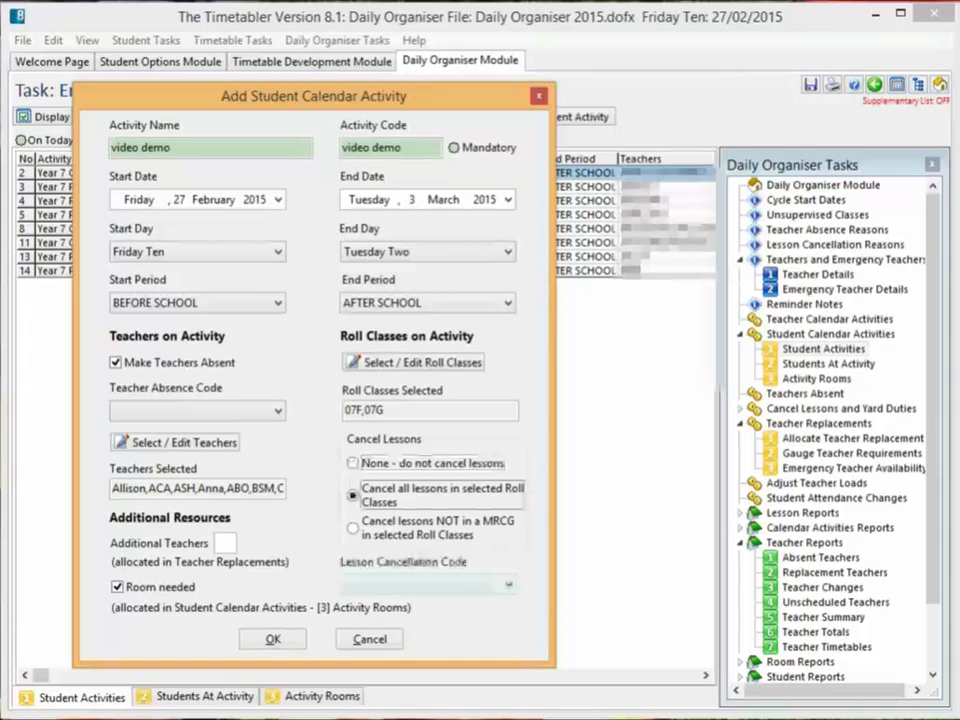
click(509, 584)
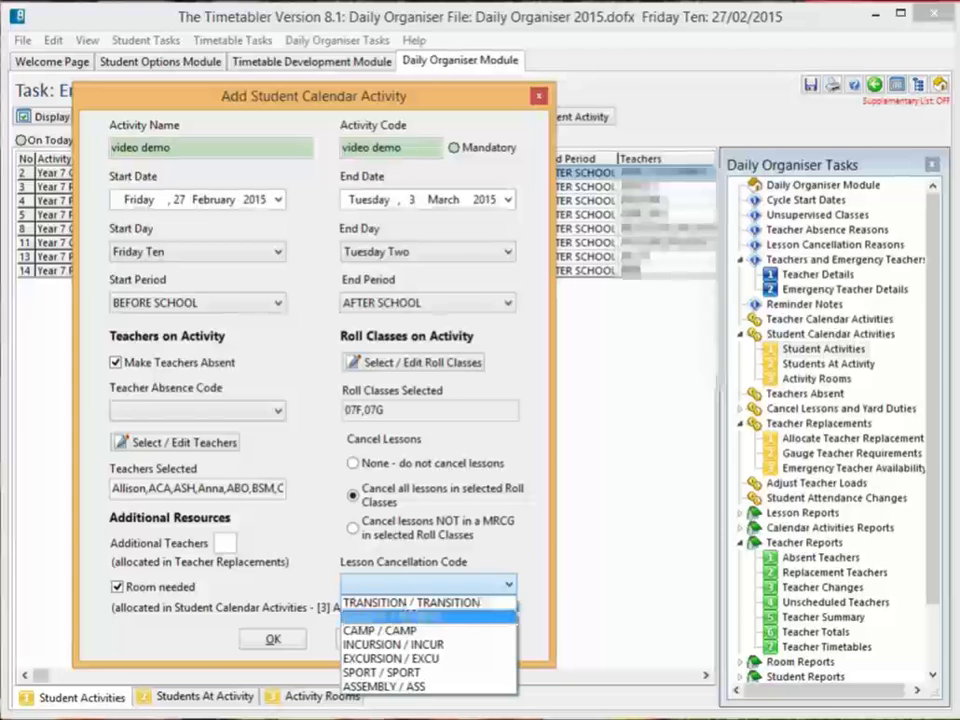
click(395, 631)
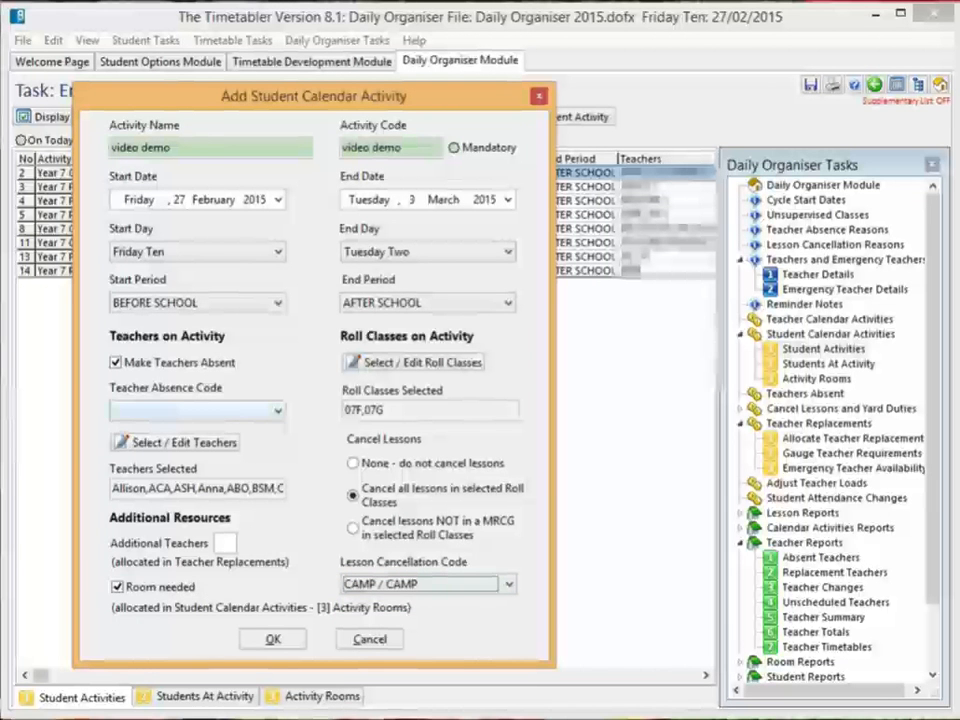
click(278, 410)
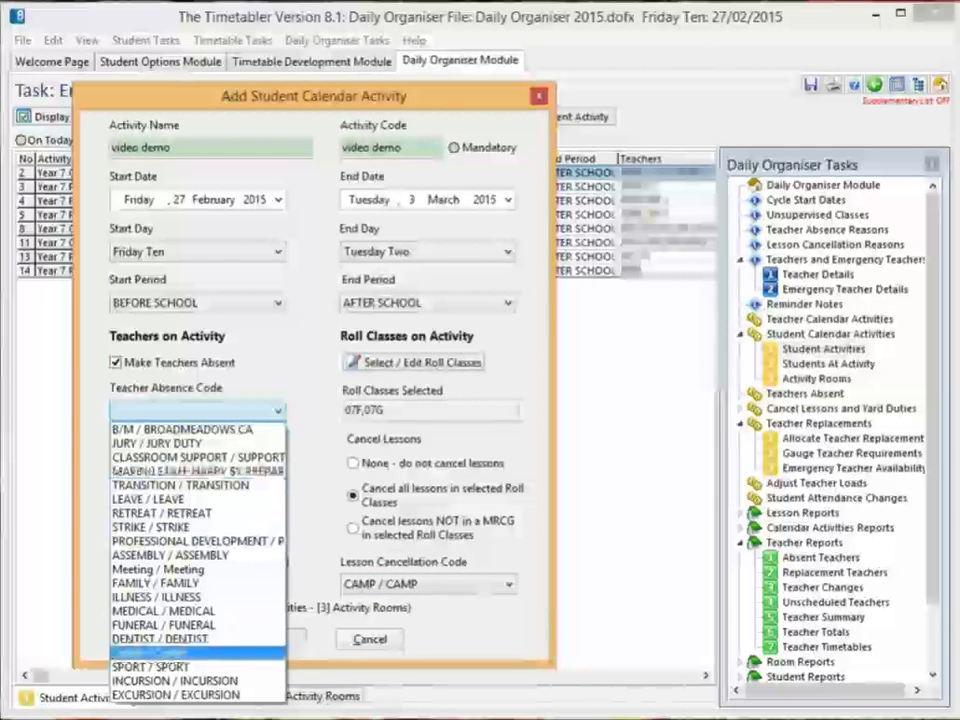
click(160, 652)
Save the new activity, accepting every teacher overlap with other activities and acknowledging the absence and cancellation update.
click(273, 638)
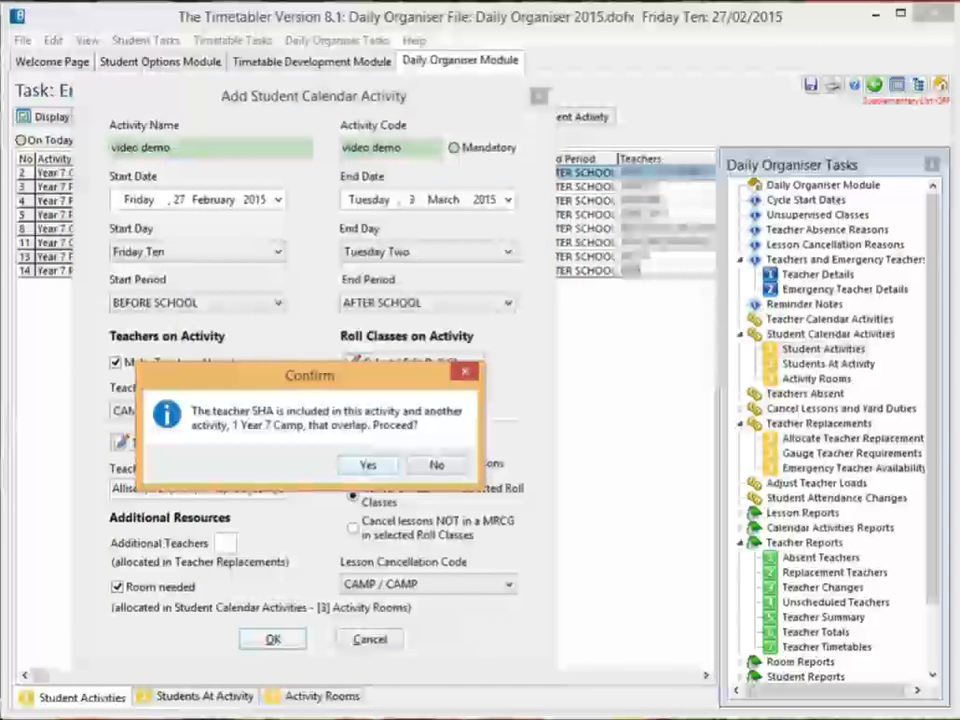
key(Return)
key(Return)
key(Return)
key(Return)
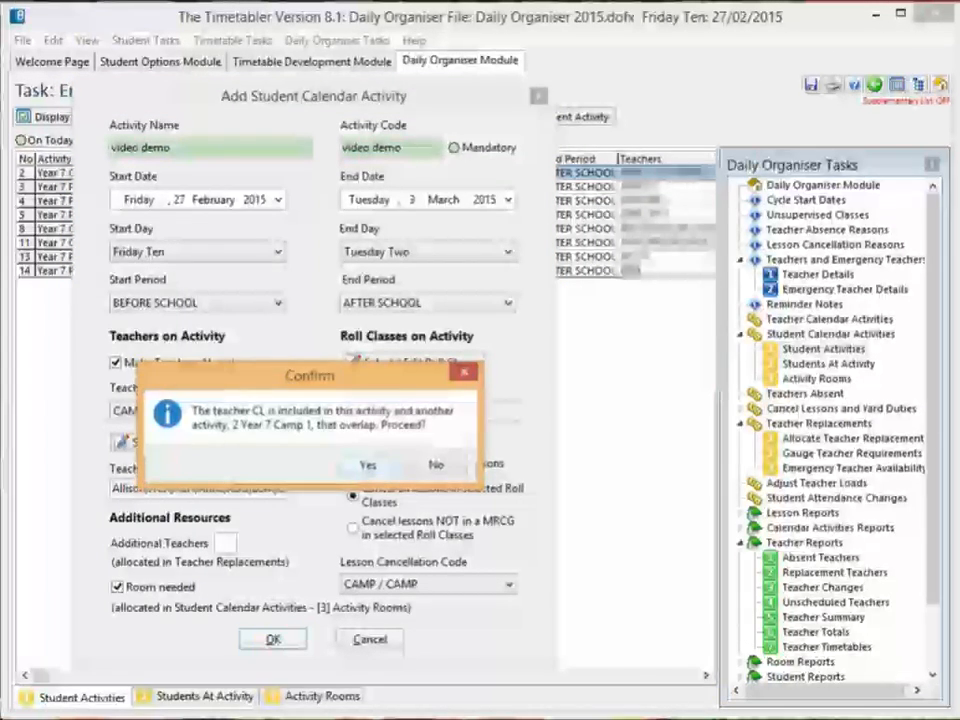
key(Return)
key(Return)
key(Return)
key(Return)
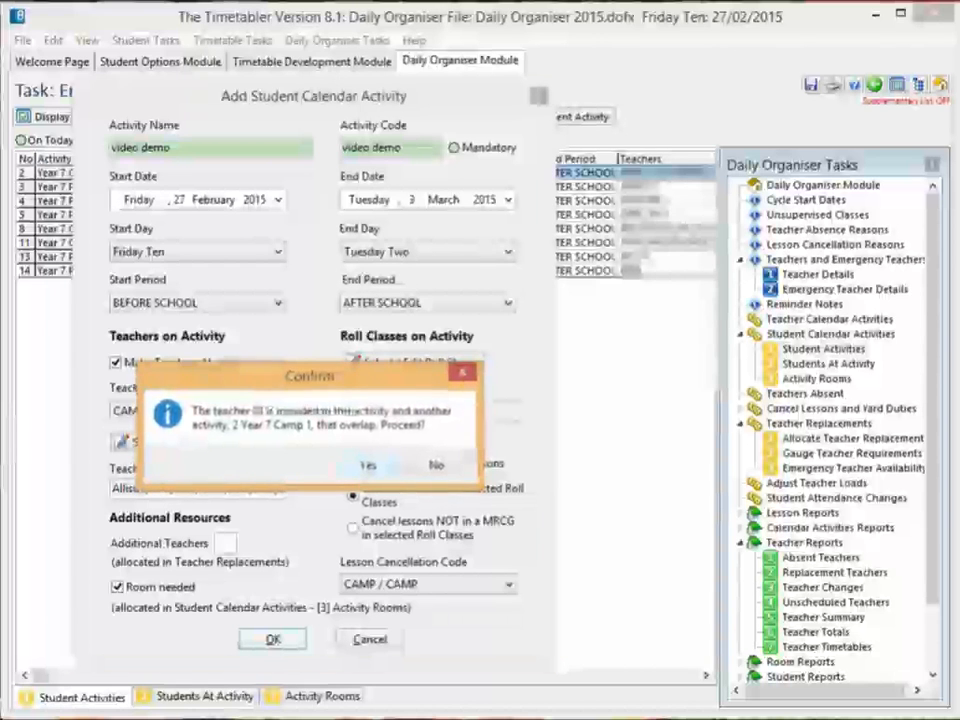
key(Return)
key(Return)
key(Return)
key(Return)
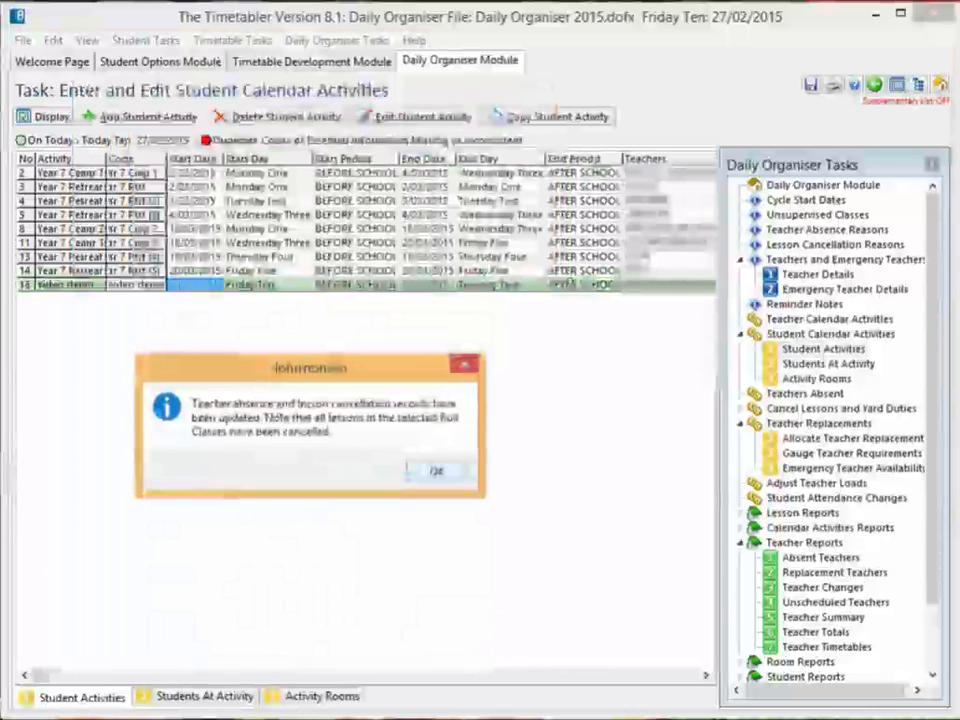
key(Return)
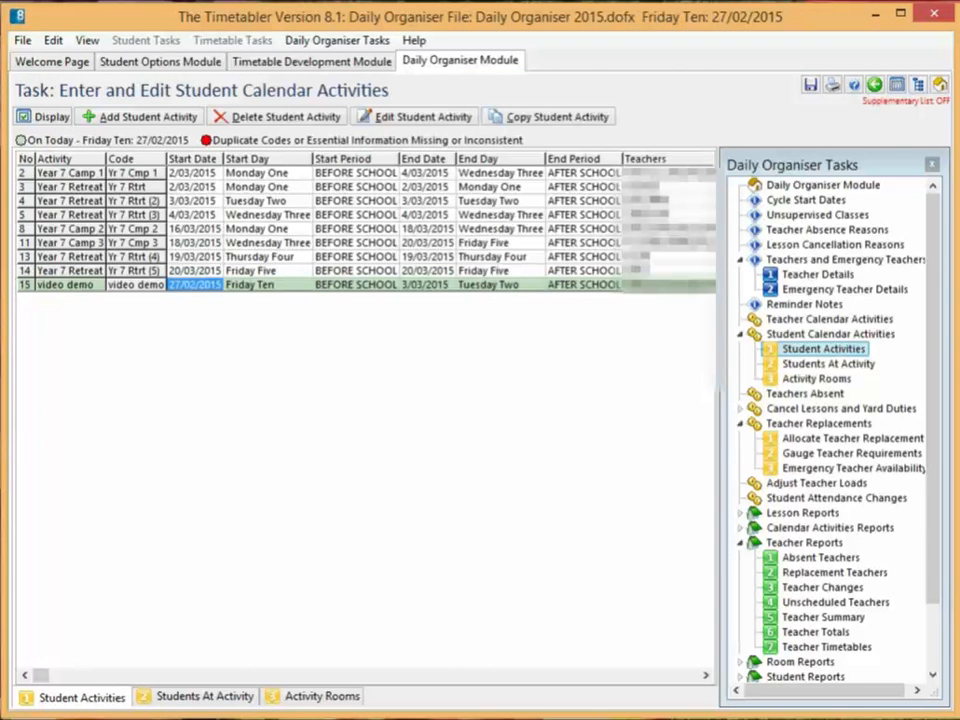
Review the video demo entry's absence code, roll classes, cancellation and room details in the activities list.
click(427, 285)
drag(41, 676, 690, 676)
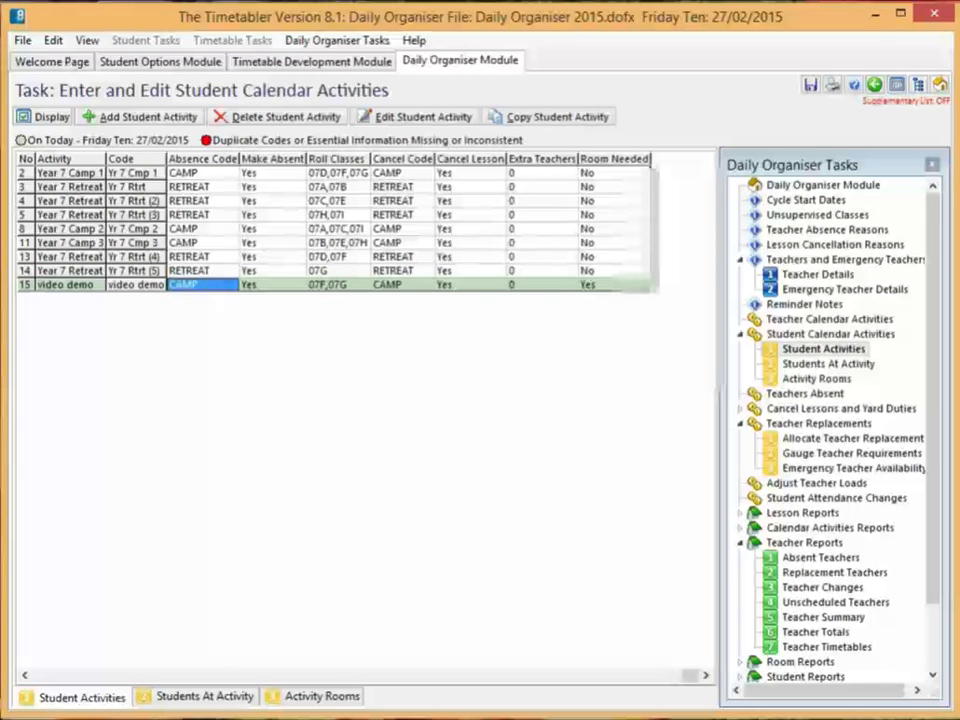
click(338, 285)
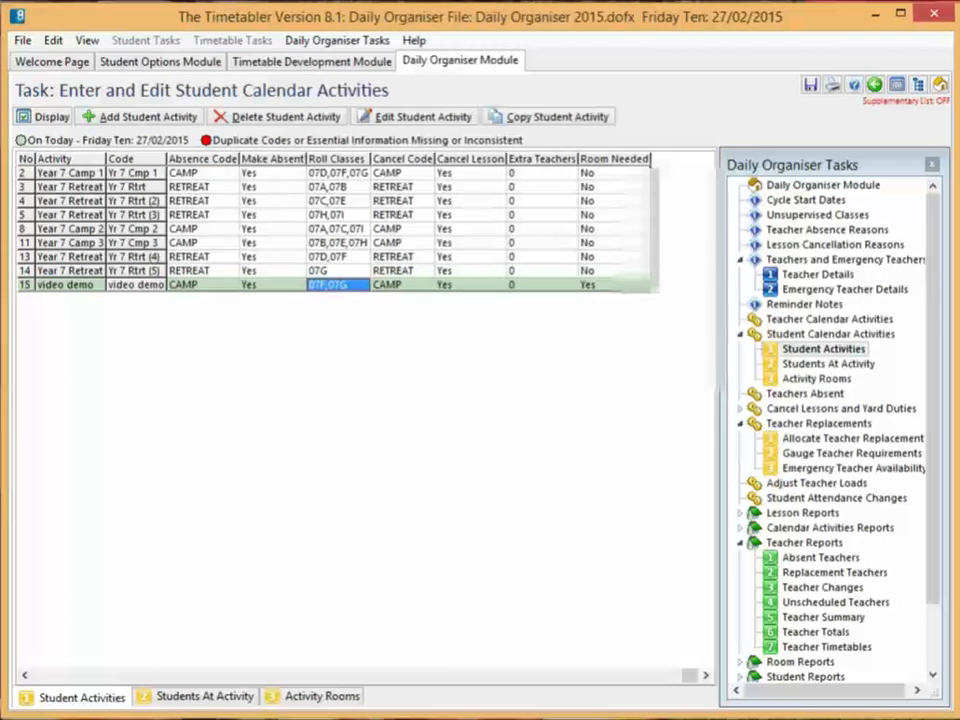